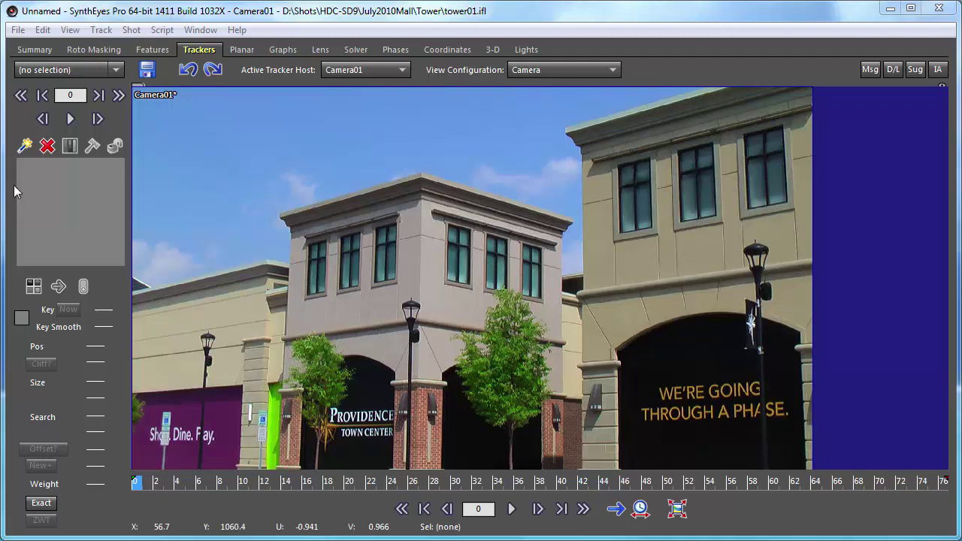
Create a tracker at frame 0 on the upper-left corner of the leftmost window of the central building.
left_click(25, 145)
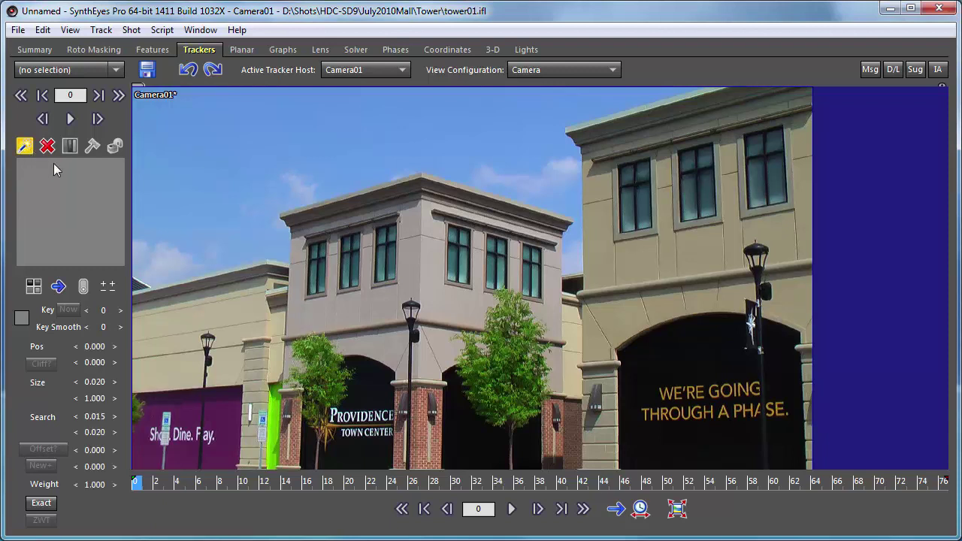
left_click(309, 244)
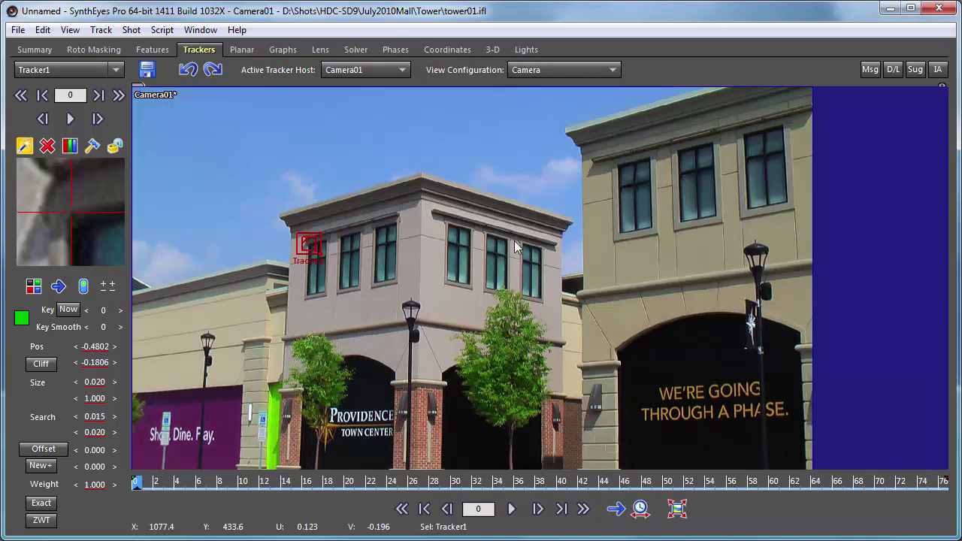
Turn on the reference crosshairs for the new tracker.
left_click(70, 29)
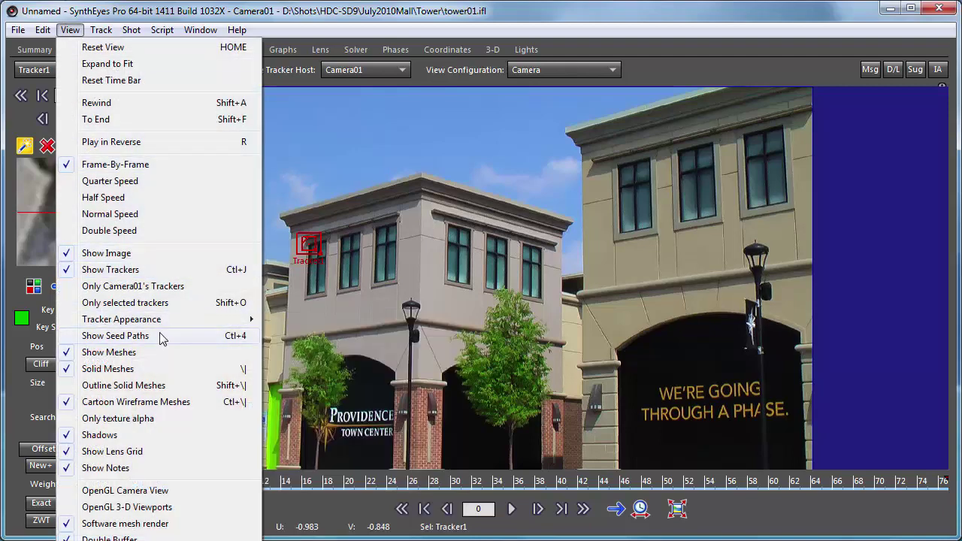
mouse_move(181, 322)
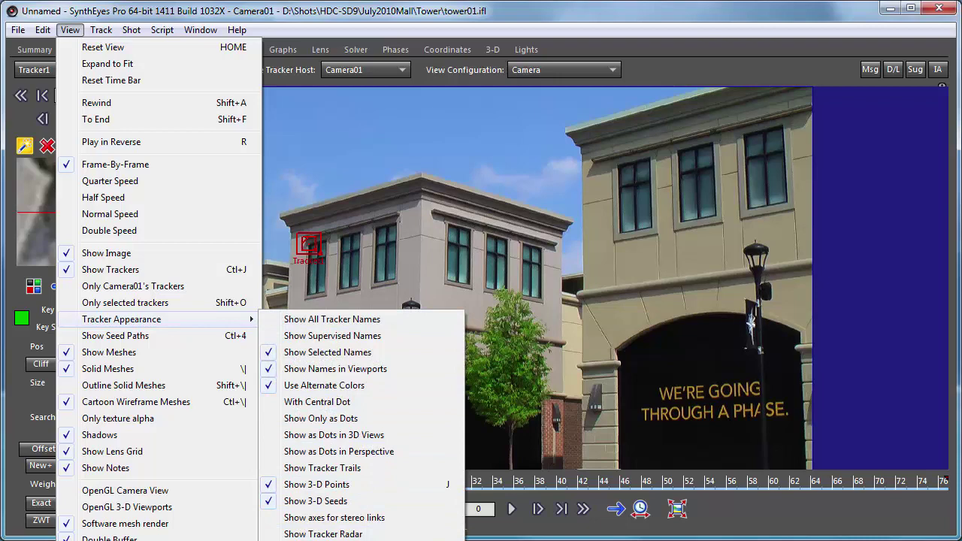
left_click(323, 27)
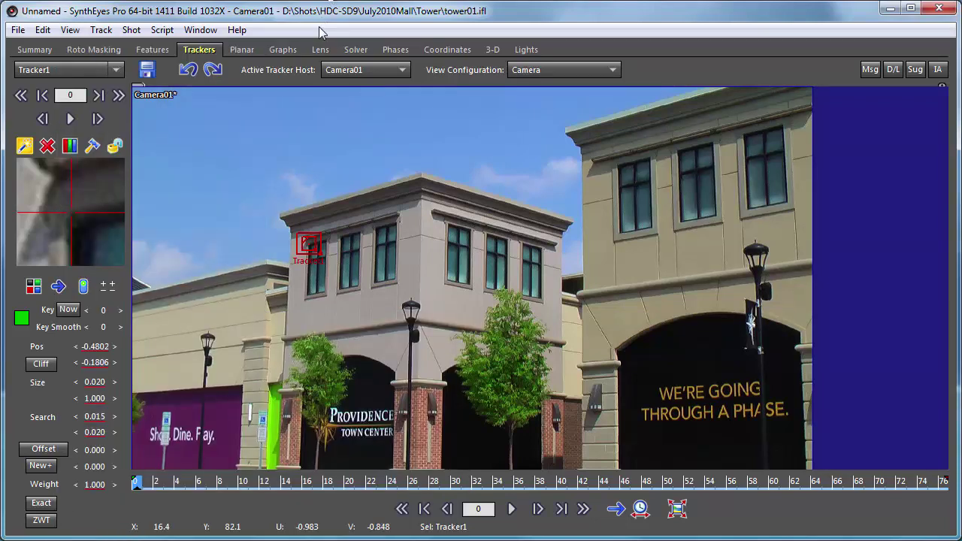
right_click(263, 129)
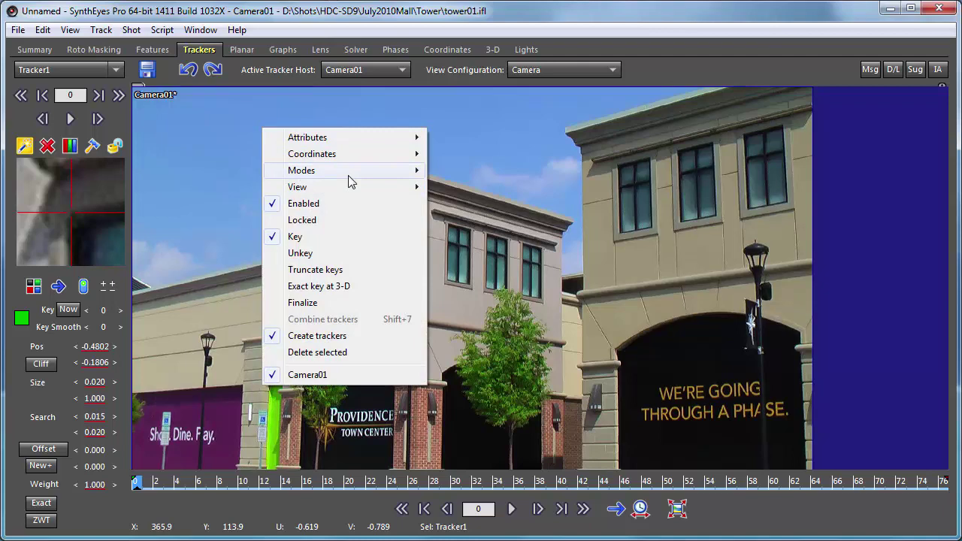
mouse_move(380, 193)
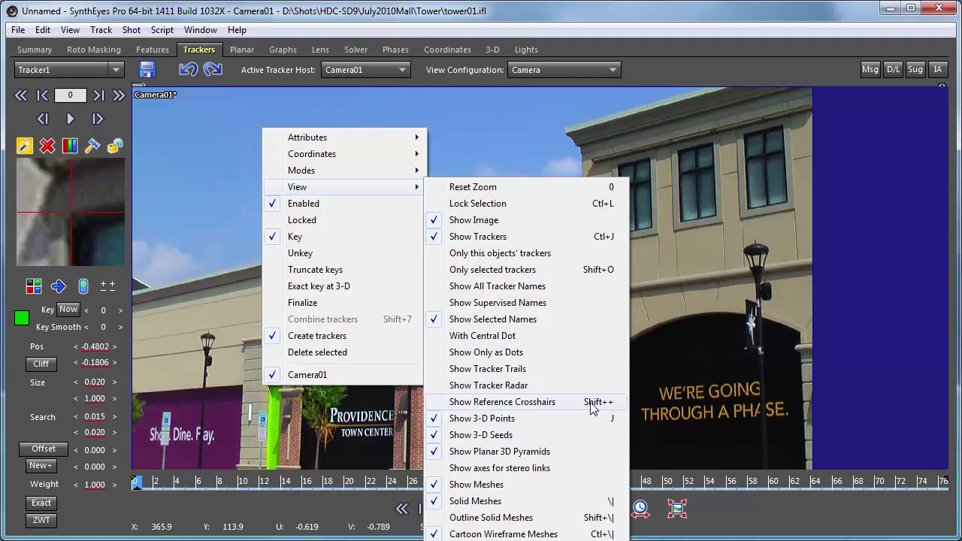
left_click(377, 17)
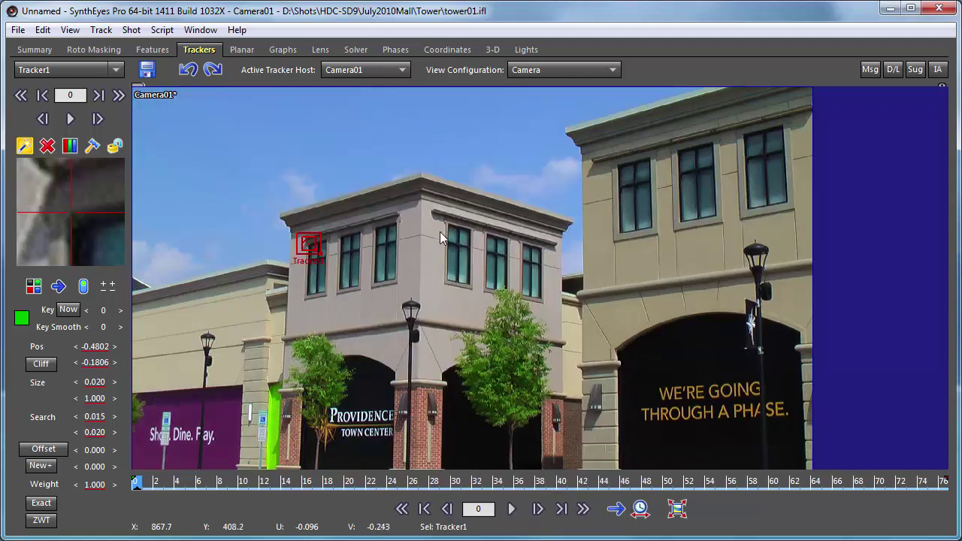
key("shift+equal")
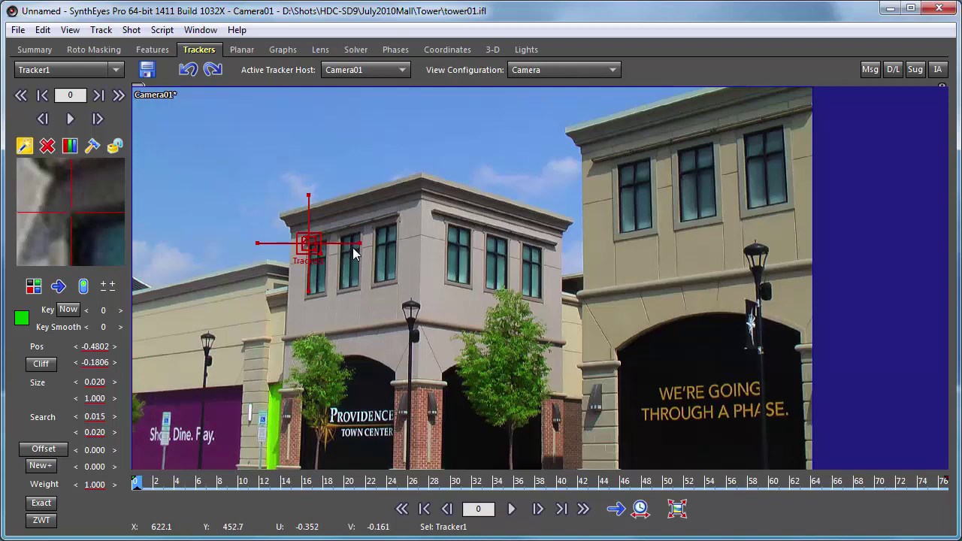
Align the crosshair's vertical arm with the window's left edge and its horizontal arm with the tops of the windows.
scroll(289, 237, "up", 5)
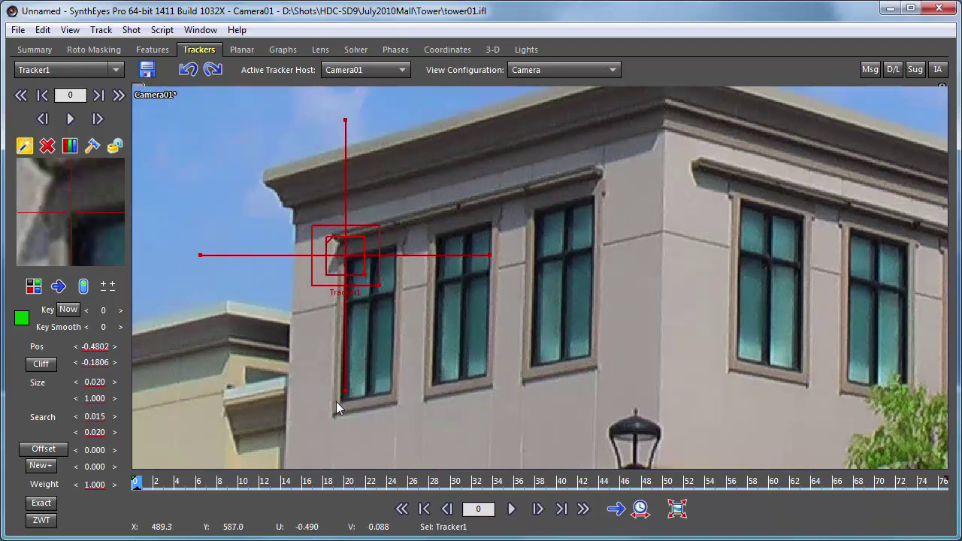
left_click_drag(344, 389, 340, 393)
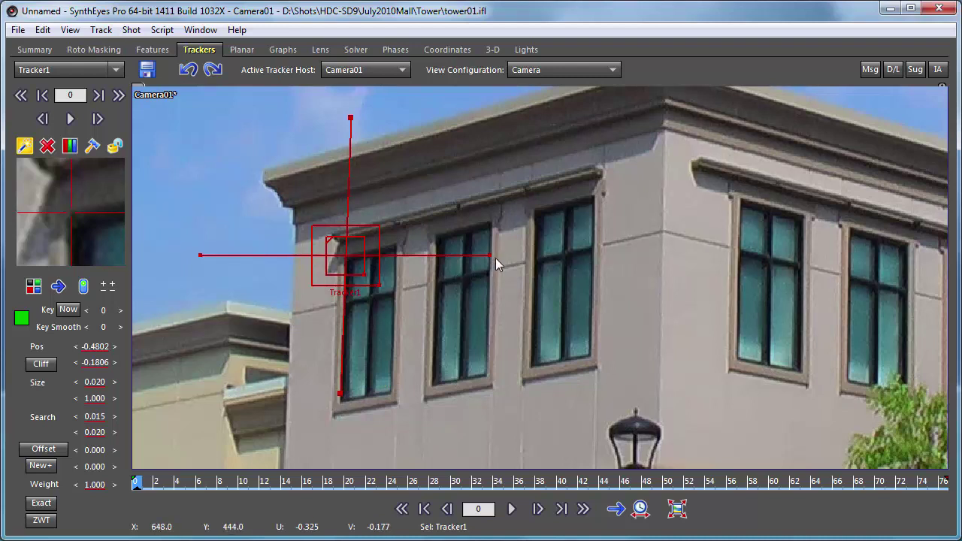
left_click_drag(490, 255, 489, 221)
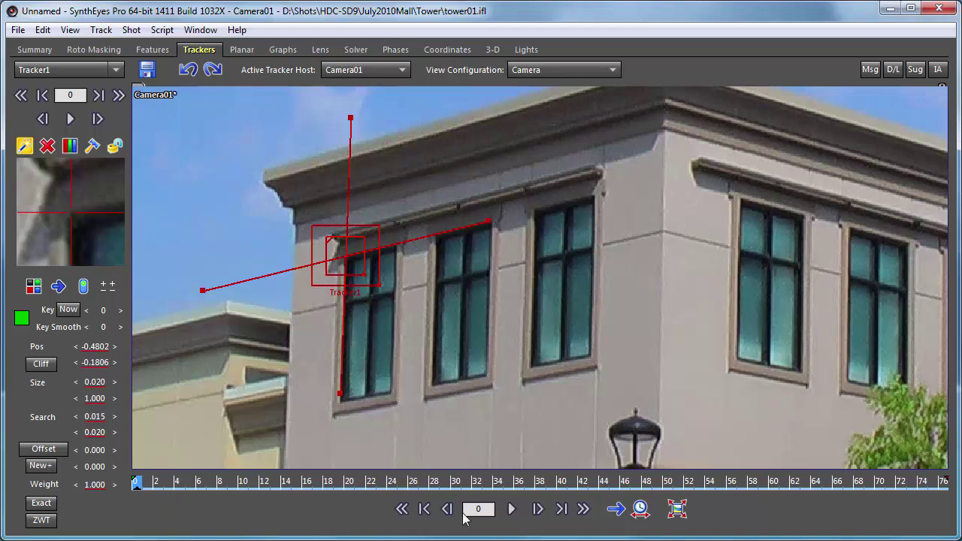
Track the window corner through to frame 76 and fine-tune both crosshair arms against the window edges there.
left_click(511, 510)
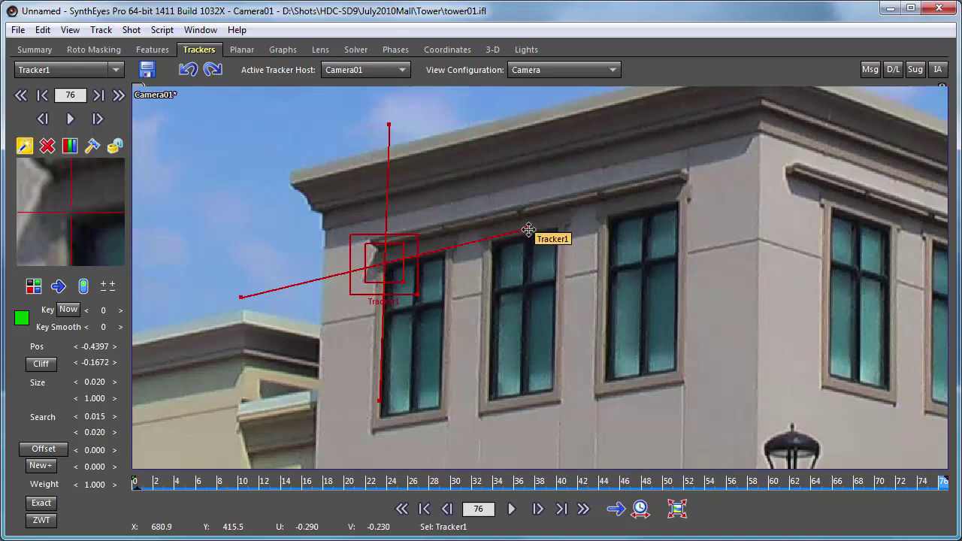
left_click_drag(528, 229, 528, 231)
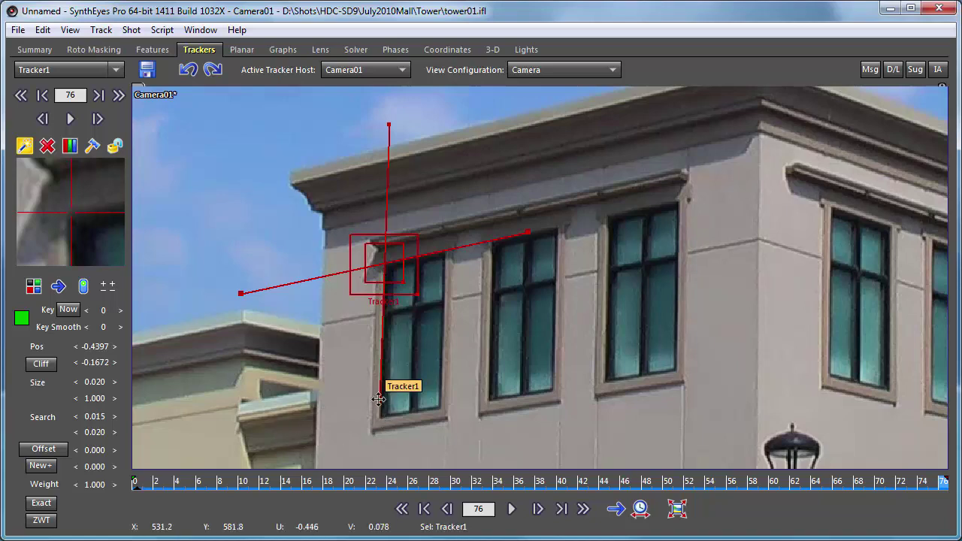
left_click_drag(378, 401, 377, 401)
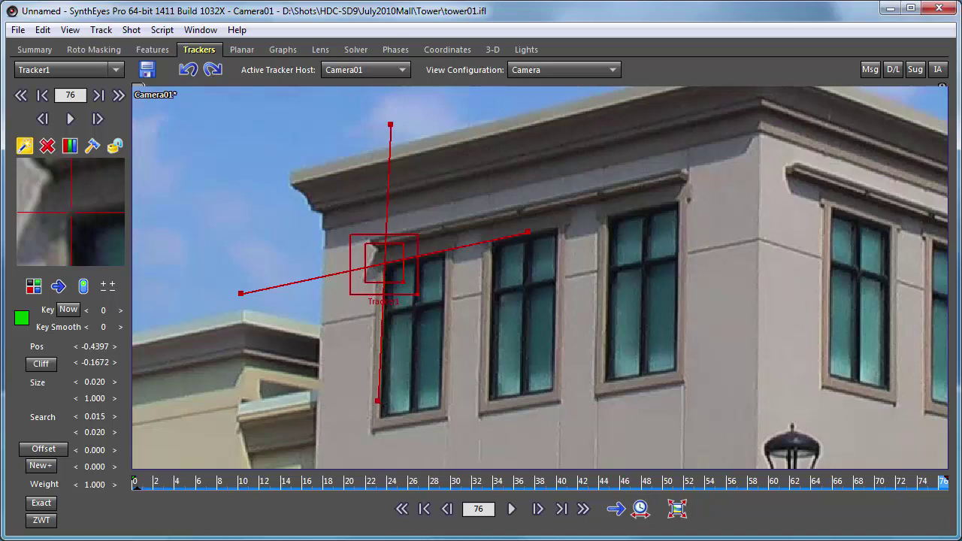
Scrub the shot with the view following the tracker, checking the crosshair against the window edges between frames 0 and 76.
left_click_drag(942, 482, 554, 498)
scroll(370, 223, "up", 2)
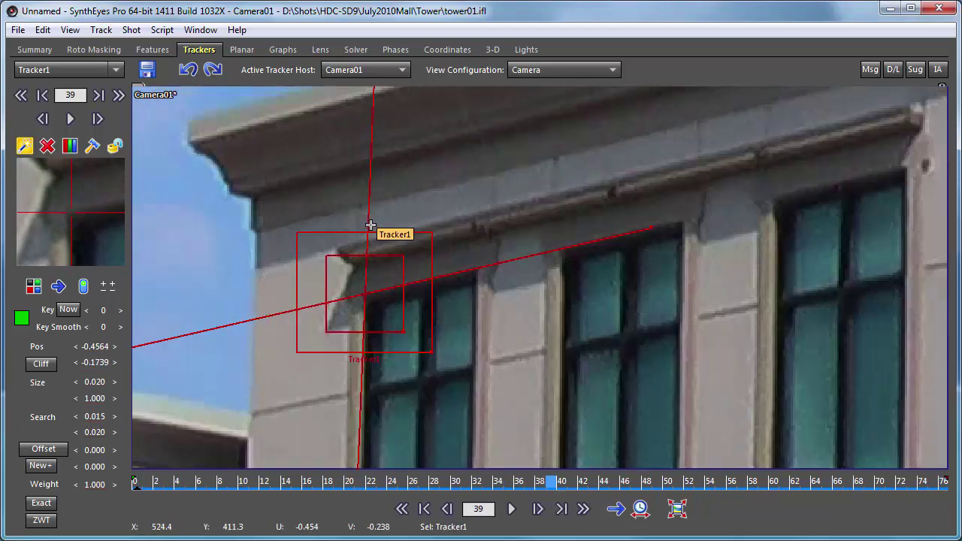
scroll(362, 306, "up", 3)
scroll(361, 306, "down", 1)
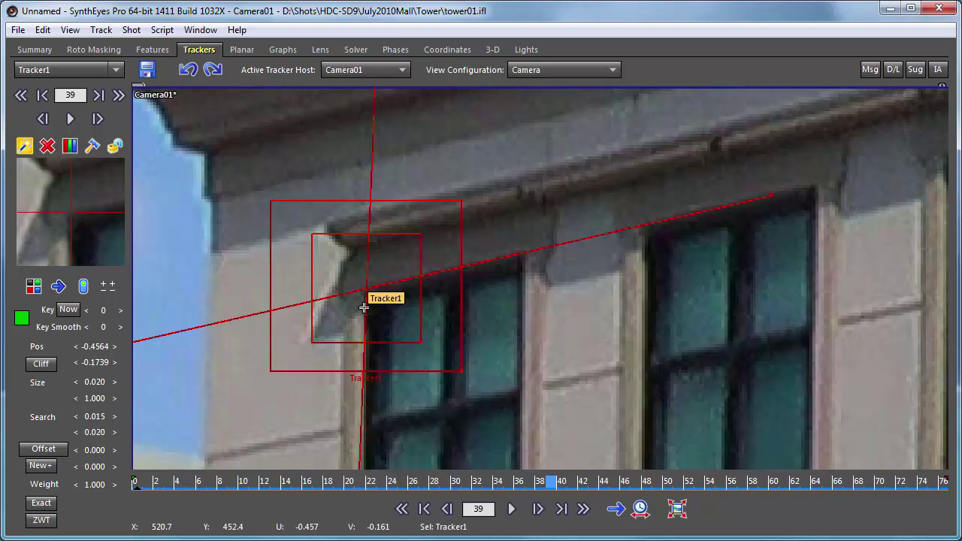
key("5")
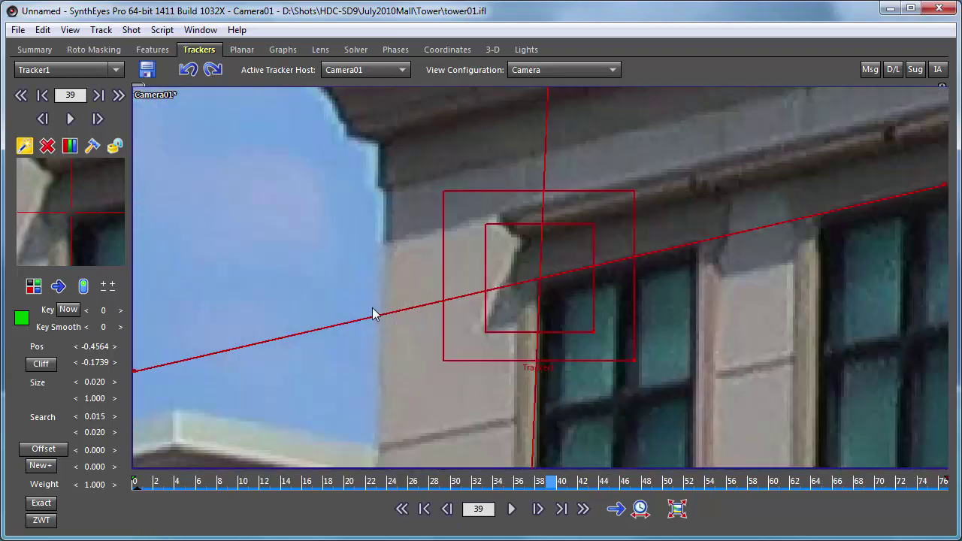
left_click_drag(156, 482, 675, 471)
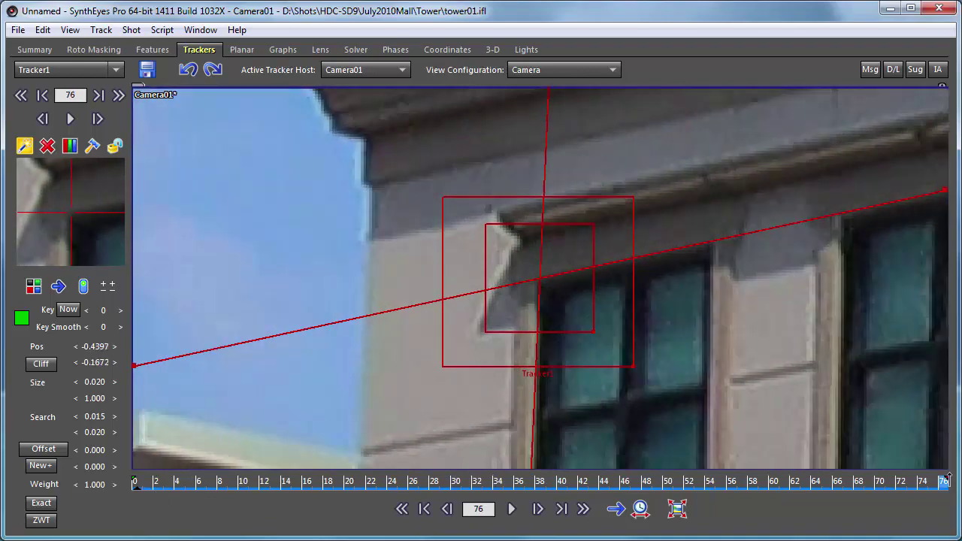
left_click_drag(949, 477, 120, 496)
scroll(443, 409, "down", 2)
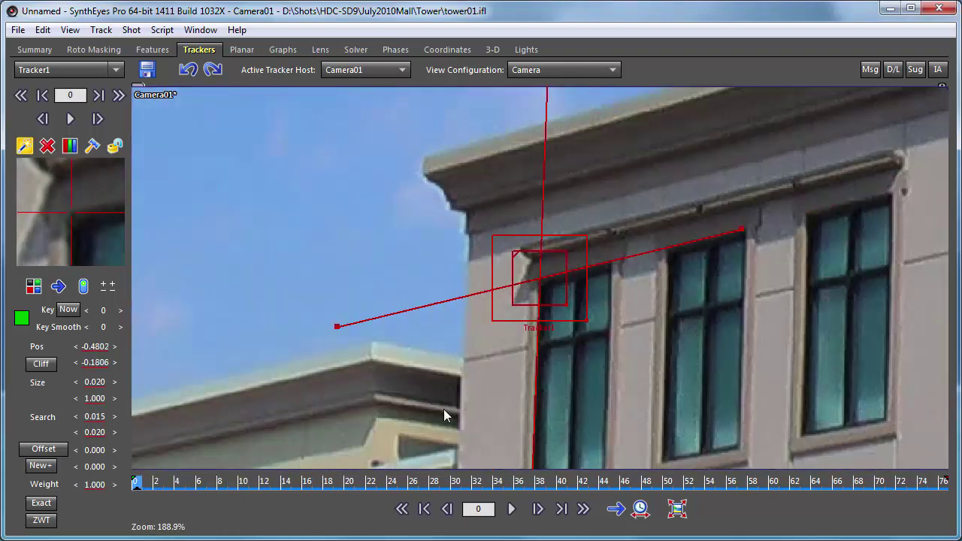
scroll(443, 410, "down", 3)
scroll(532, 414, "up", 7)
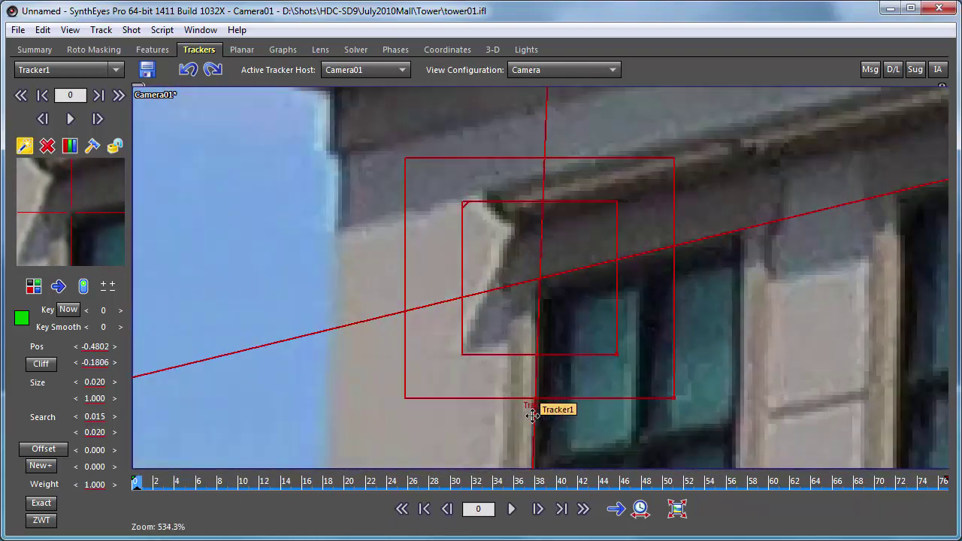
scroll(532, 414, "down", 7)
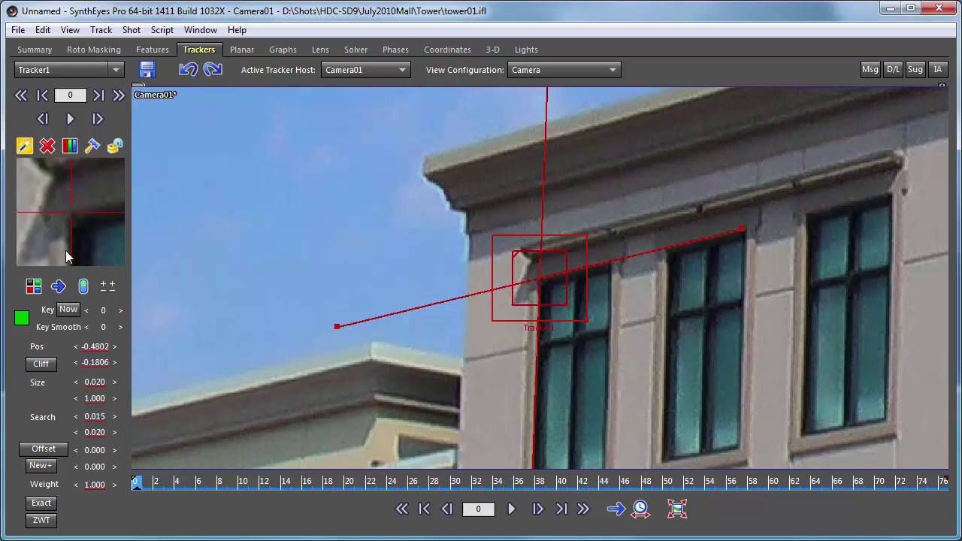
Create a second tracker at frame 0 on the lower-right corner of the central building's rightmost window.
scroll(378, 375, "down", 5)
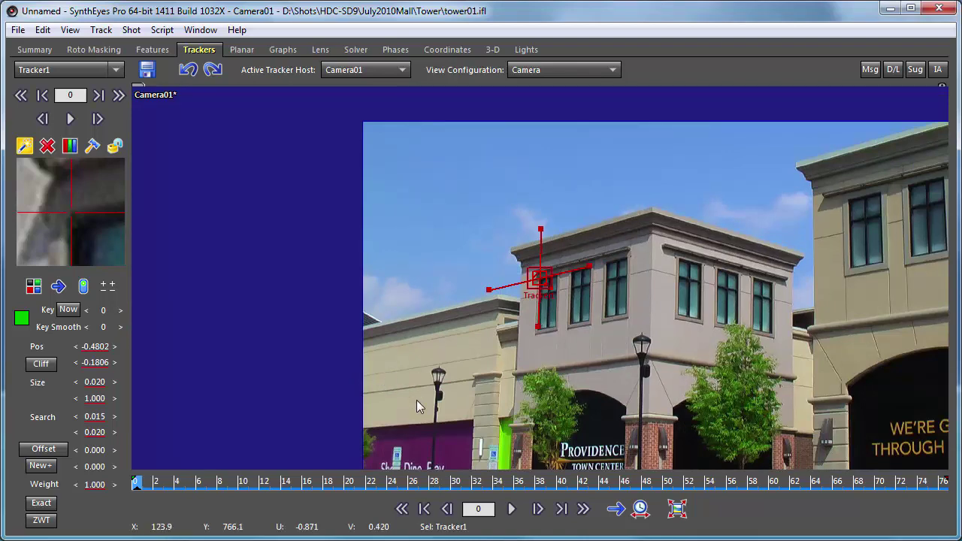
middle_click_drag(562, 376, 348, 326)
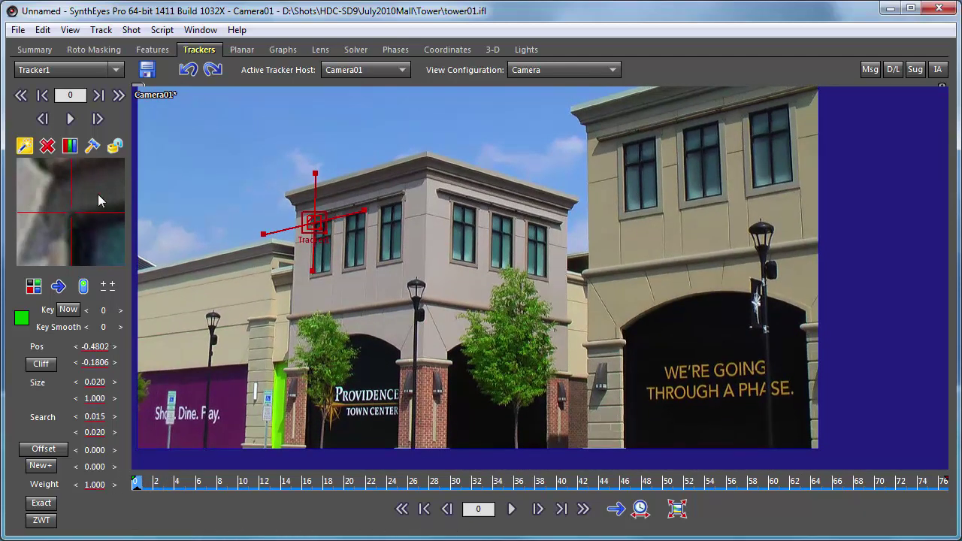
left_click(546, 277)
left_click_drag(546, 277, 546, 277)
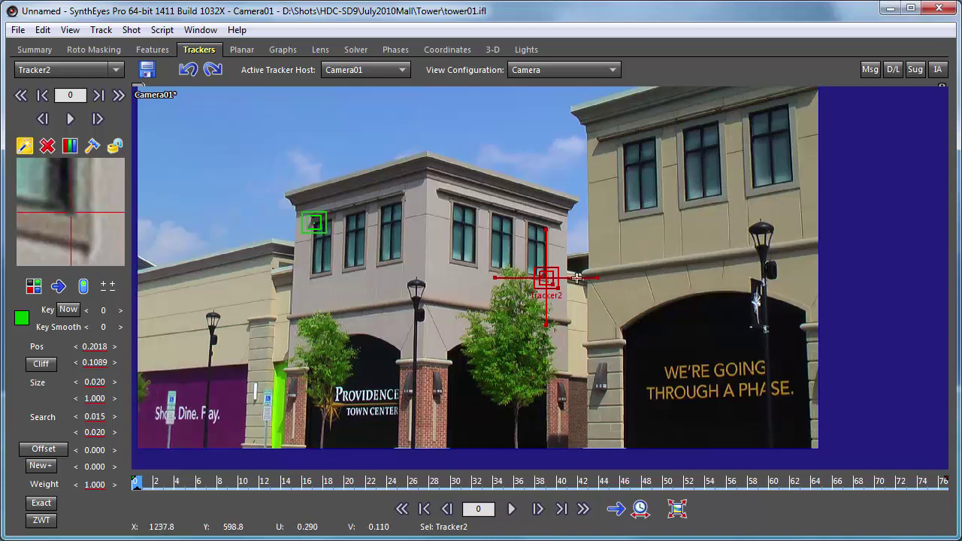
Align the second tracker's crosshair arms with the slope of the window bottoms and the window's right vertical edge.
scroll(576, 280, "up", 5)
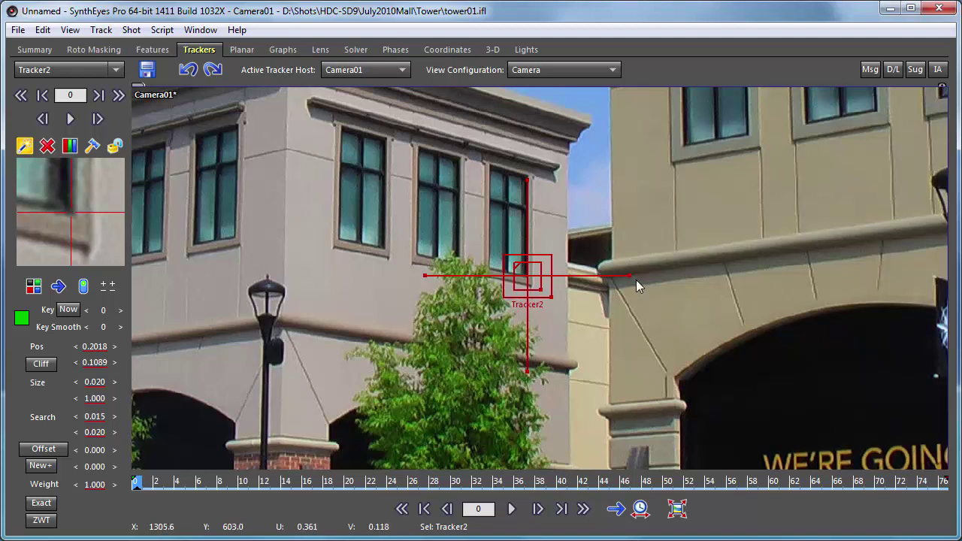
left_click_drag(630, 274, 639, 297)
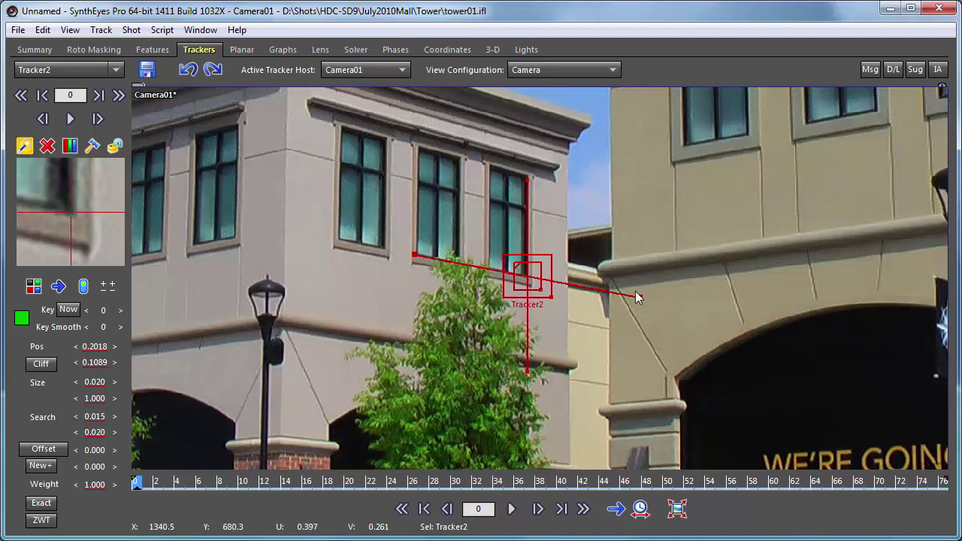
left_click_drag(528, 180, 528, 179)
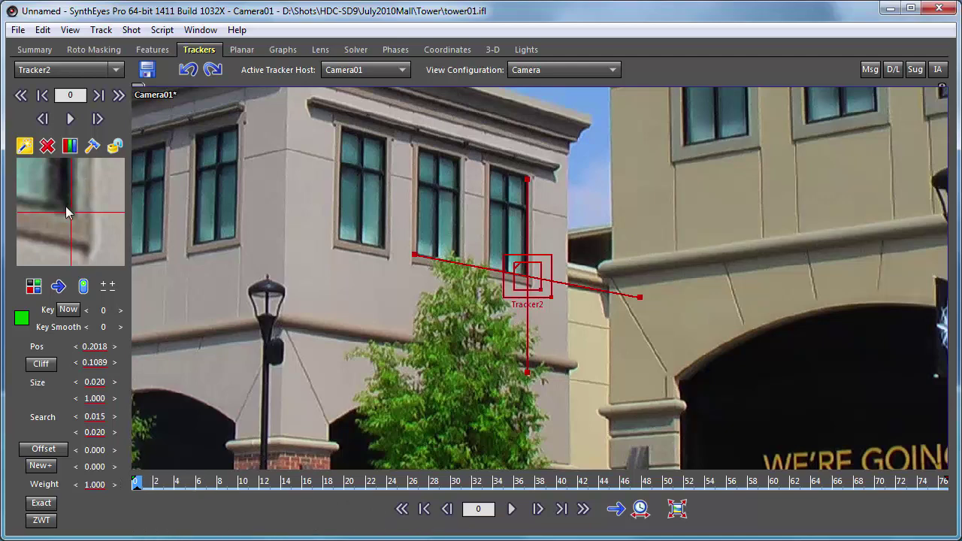
Track the second tracker to frame 27, enable Offset, and move its box to the middle window's lower-right corner, offset about 0.097, 0.035.
scroll(65, 213, "down", 12)
scroll(66, 213, "down", 5)
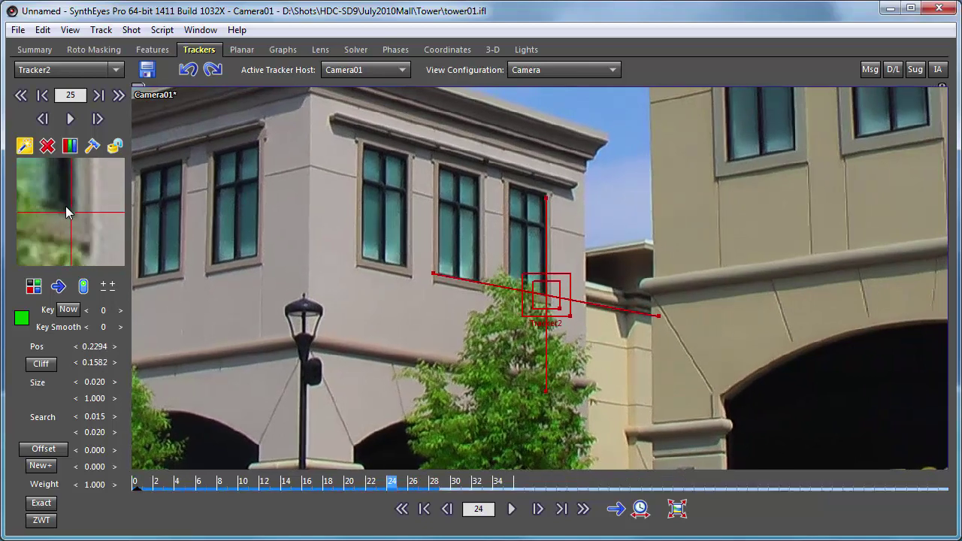
scroll(65, 212, "up", 2)
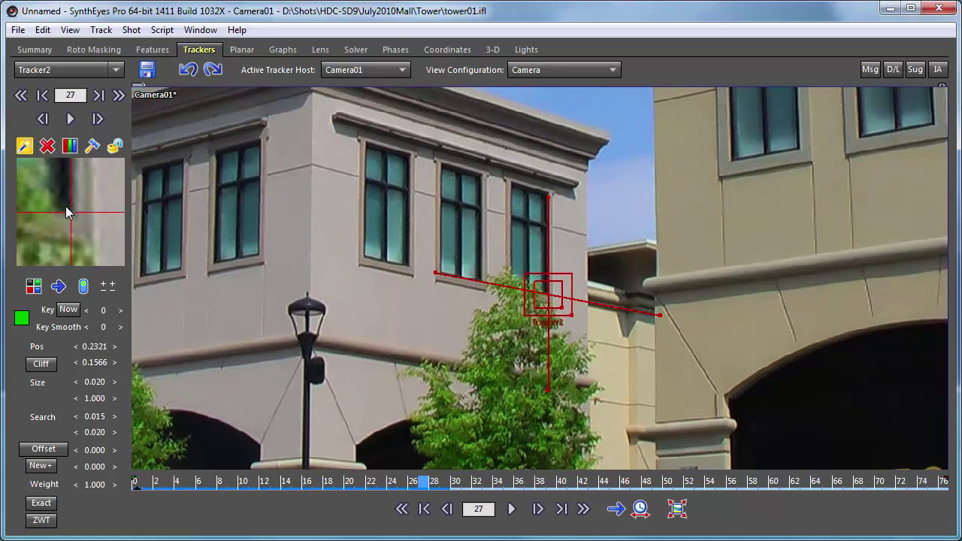
left_click(34, 449)
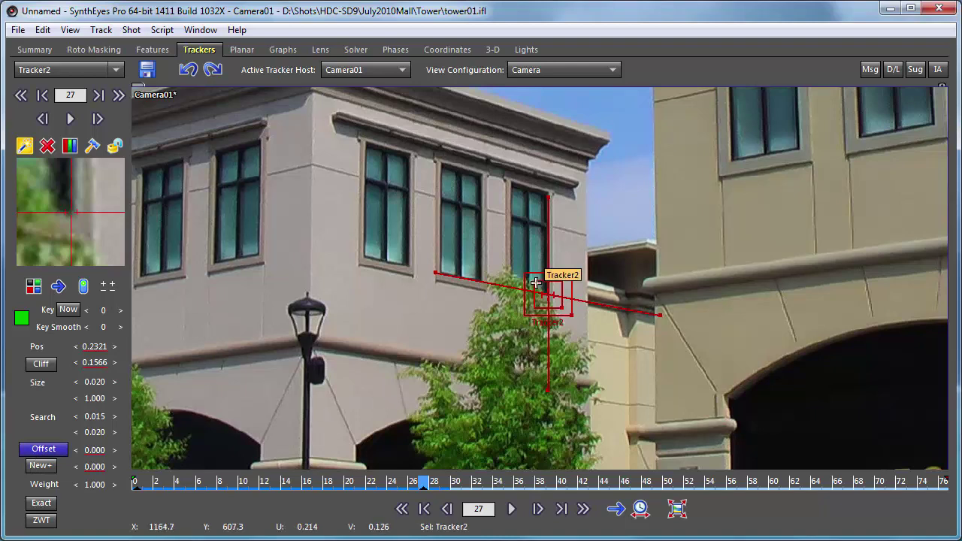
left_click_drag(534, 283, 472, 269)
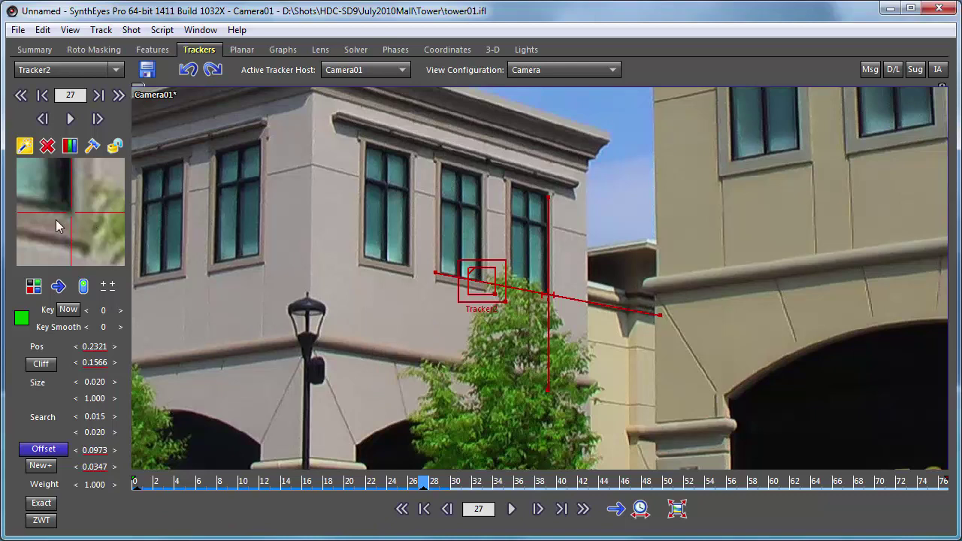
Track through to frame 76 and adjust the offset to about 0.092, 0.038, placing the crosshair centre on the foliage-covered window corner.
scroll(56, 220, "down", 10)
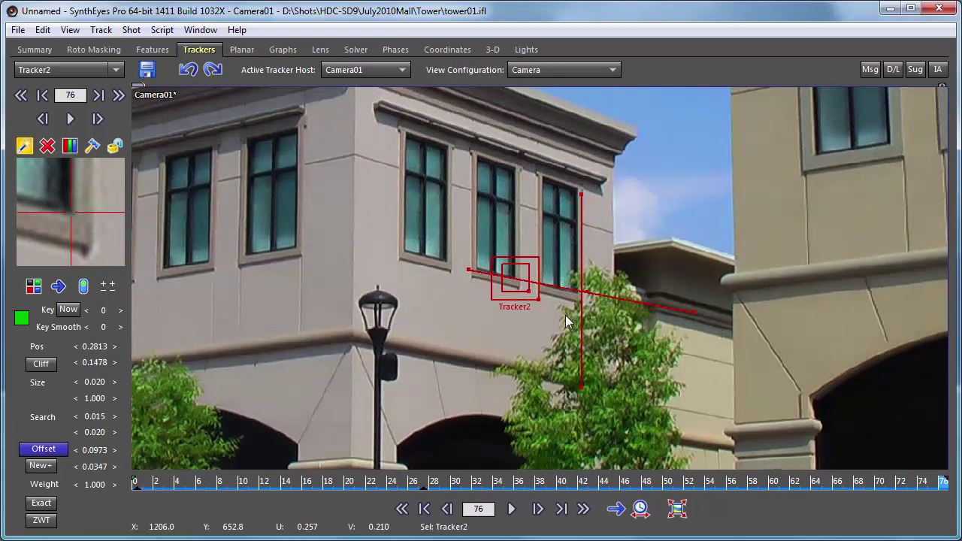
scroll(601, 299, "up", 5)
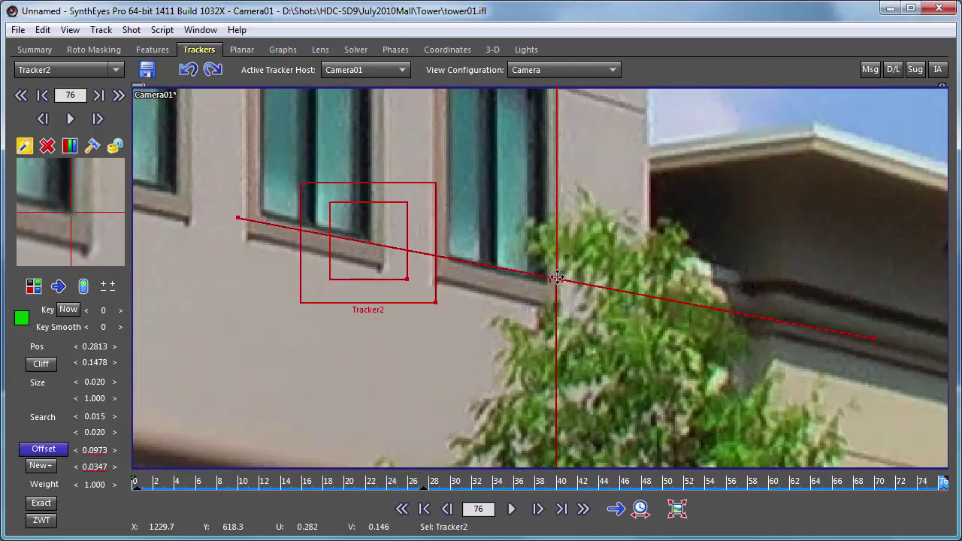
left_click_drag(557, 279, 546, 282)
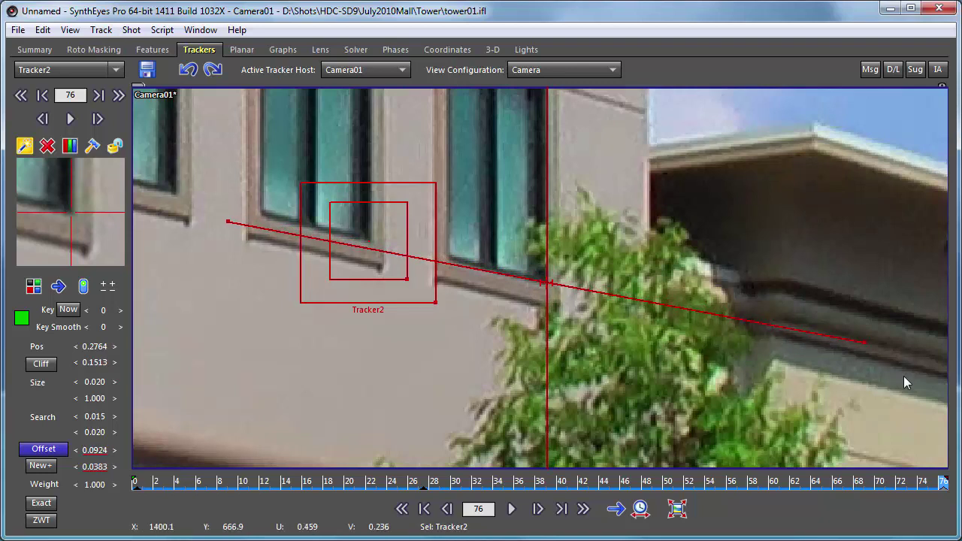
Steepen Tracker2's near-horizontal crosshair arm at frame 76 to match the slope of the window bottoms.
left_click_drag(864, 342, 864, 352)
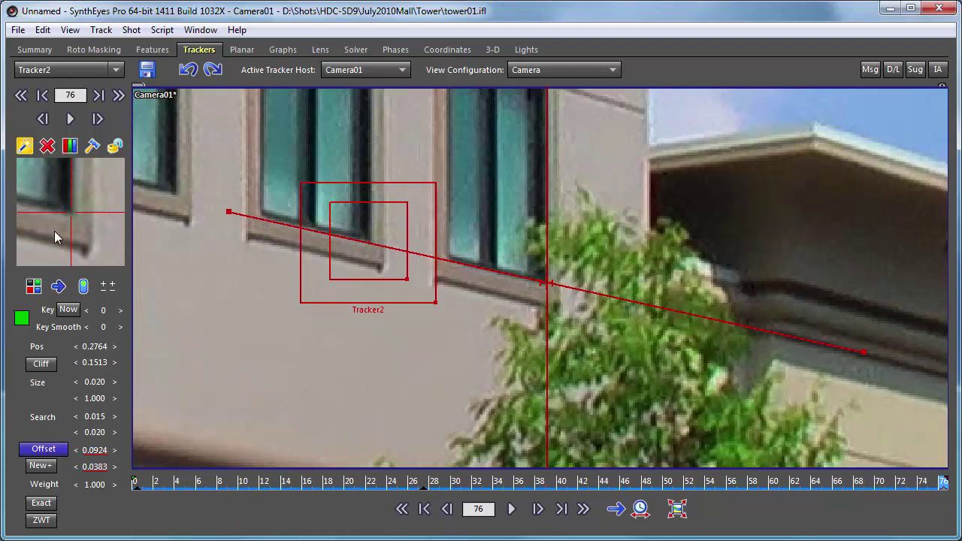
Centre the camera view on Tracker2 and scrub between frames 76 and 16, checking the crosshair's alignment with the window corner.
scroll(55, 230, "up", 5)
scroll(55, 232, "up", 12)
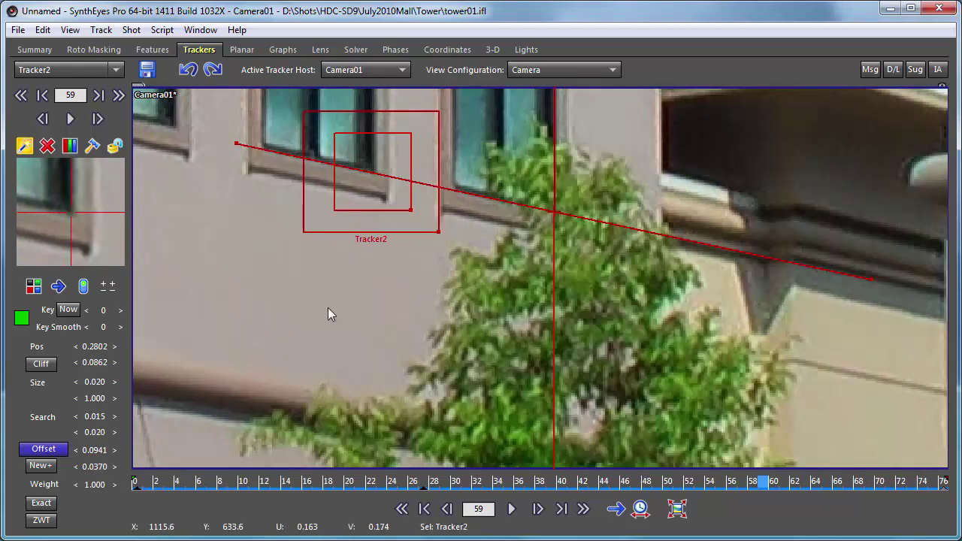
key("5")
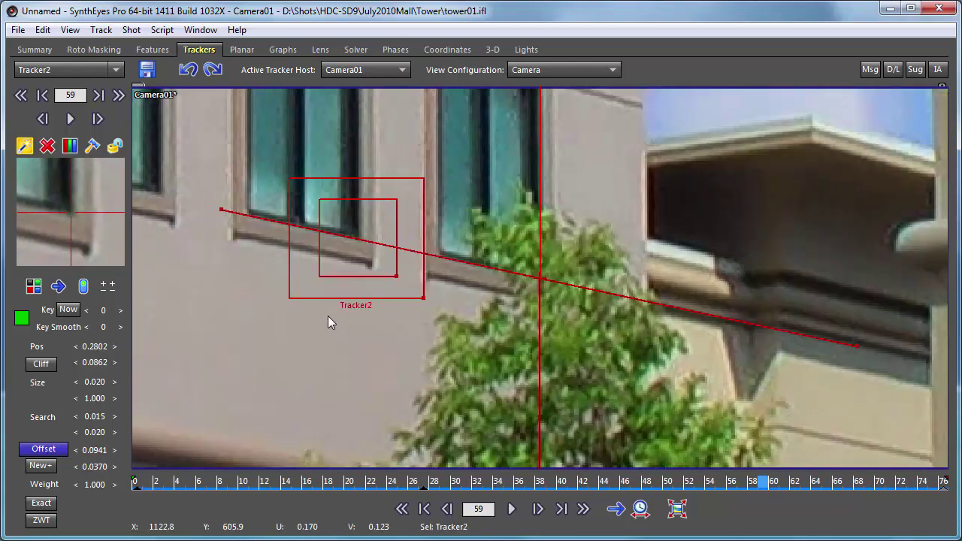
scroll(75, 216, "up", 19)
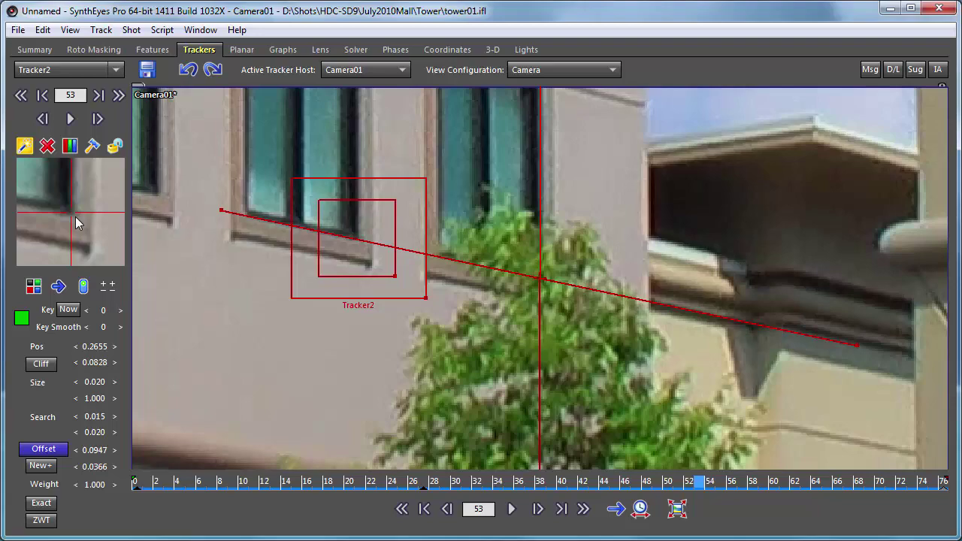
scroll(75, 217, "up", 18)
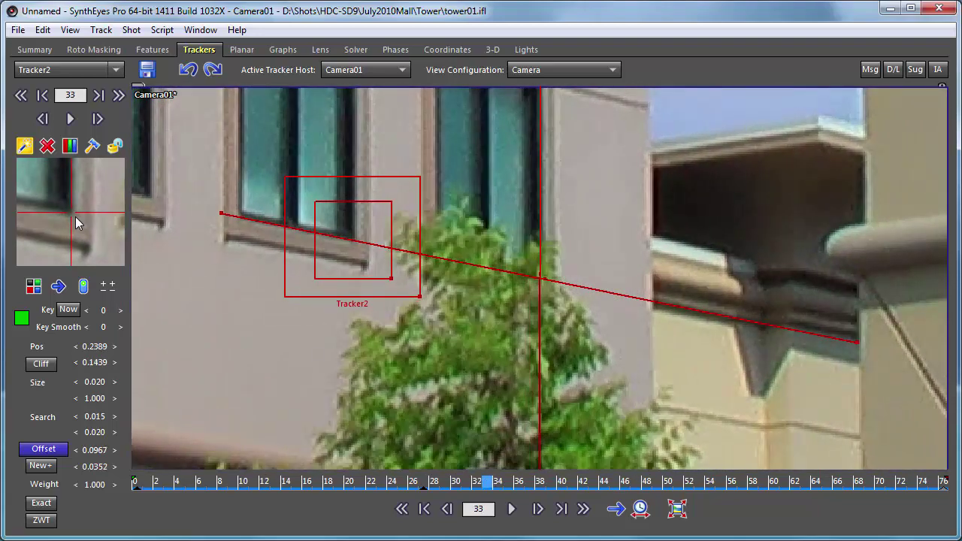
scroll(75, 216, "up", 12)
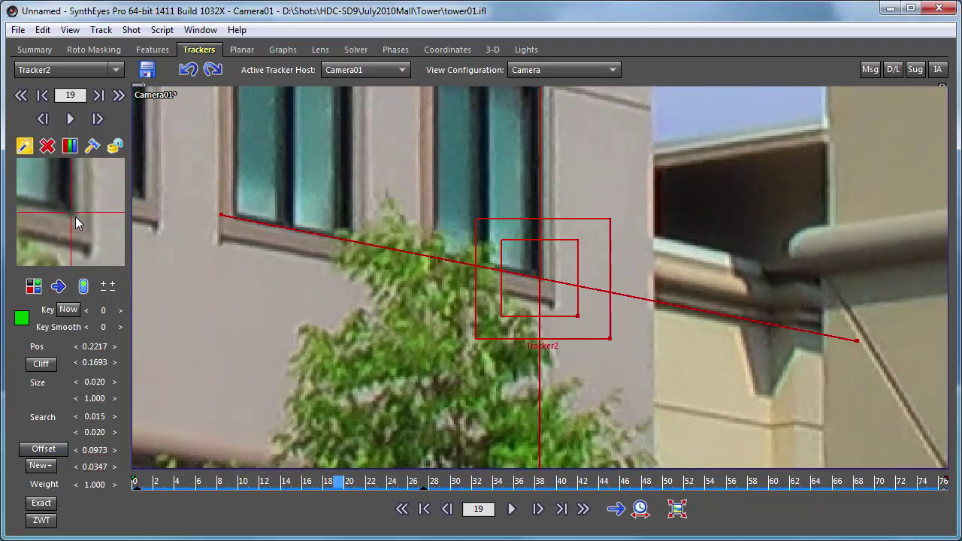
scroll(75, 217, "down", 20)
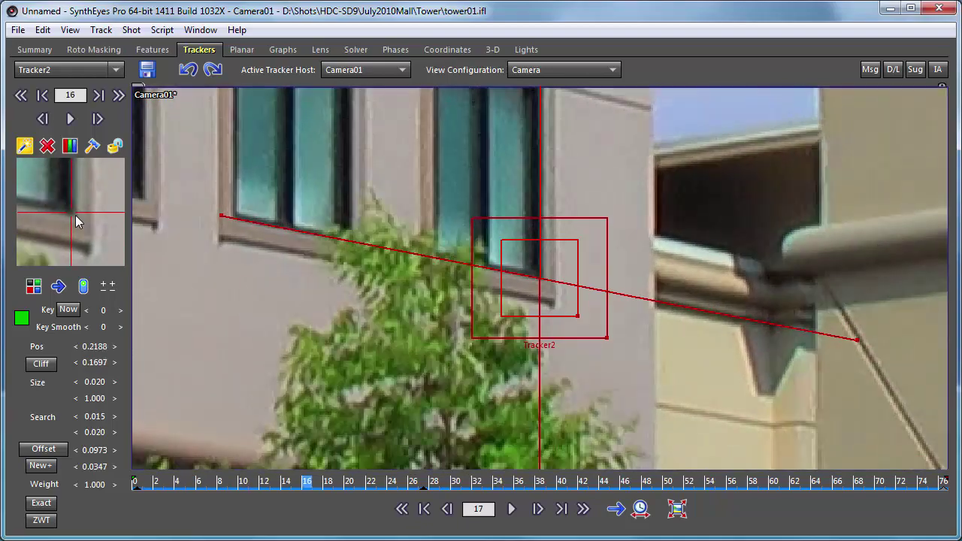
scroll(77, 221, "down", 20)
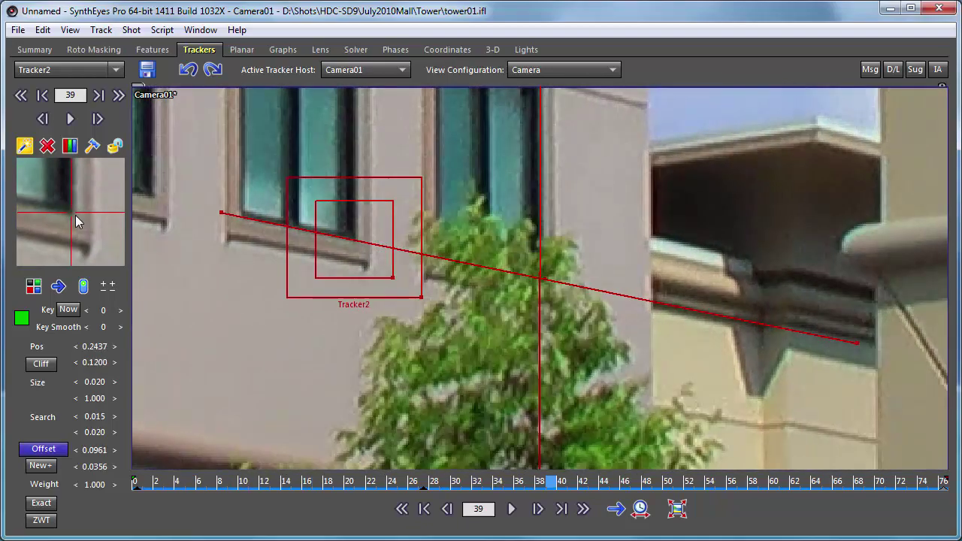
scroll(79, 218, "down", 15)
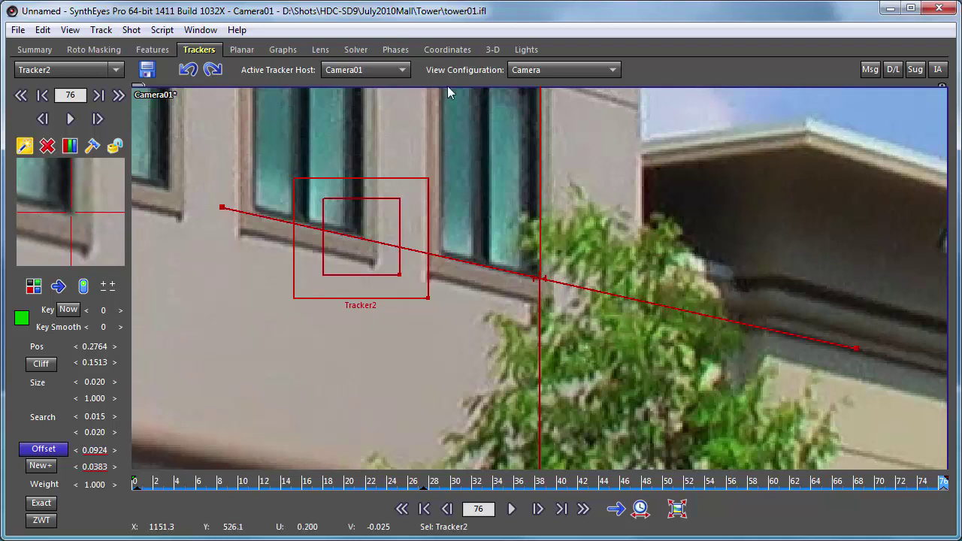
Show the Graph Editor in graph mode and expand Tracker2's channels and its Crosshairs curves for inspection.
left_click(536, 68)
left_click(544, 244)
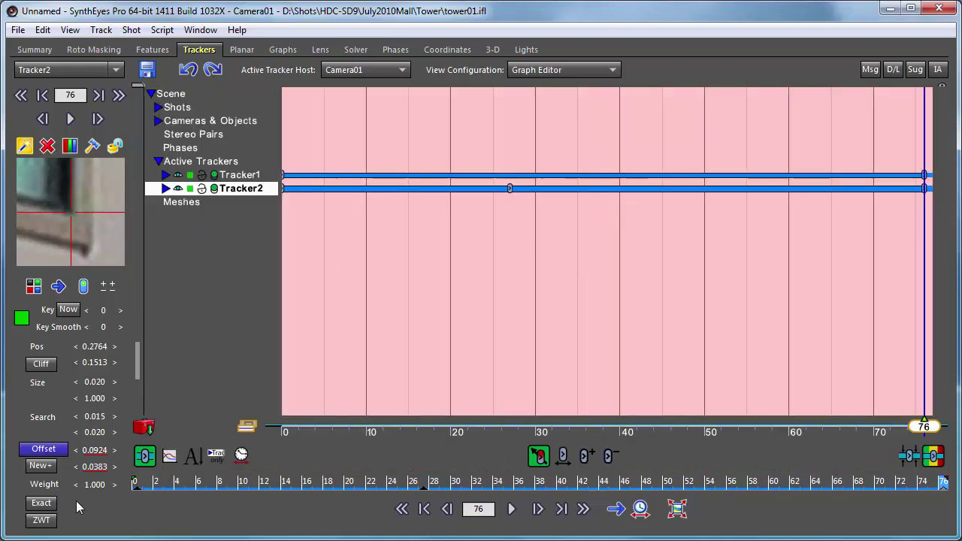
left_click(170, 456)
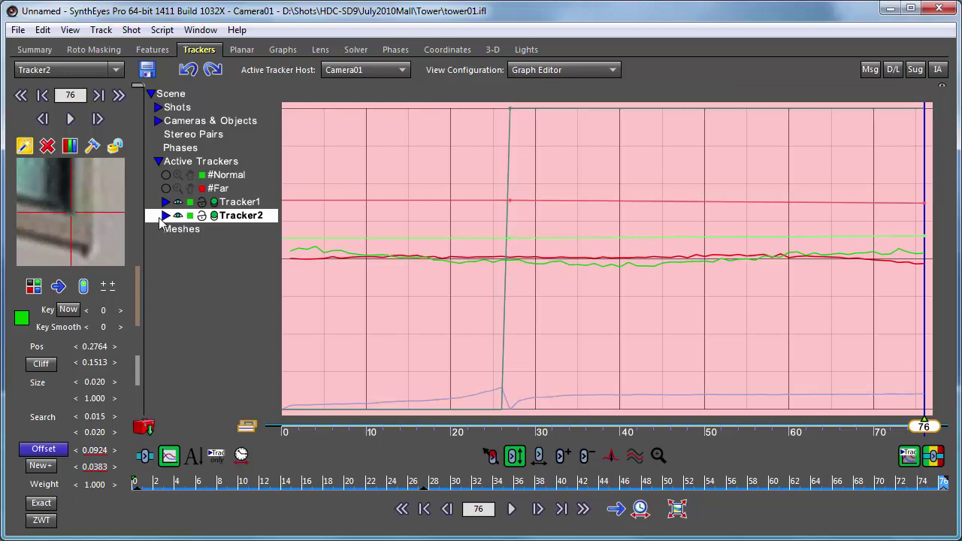
left_click(165, 215)
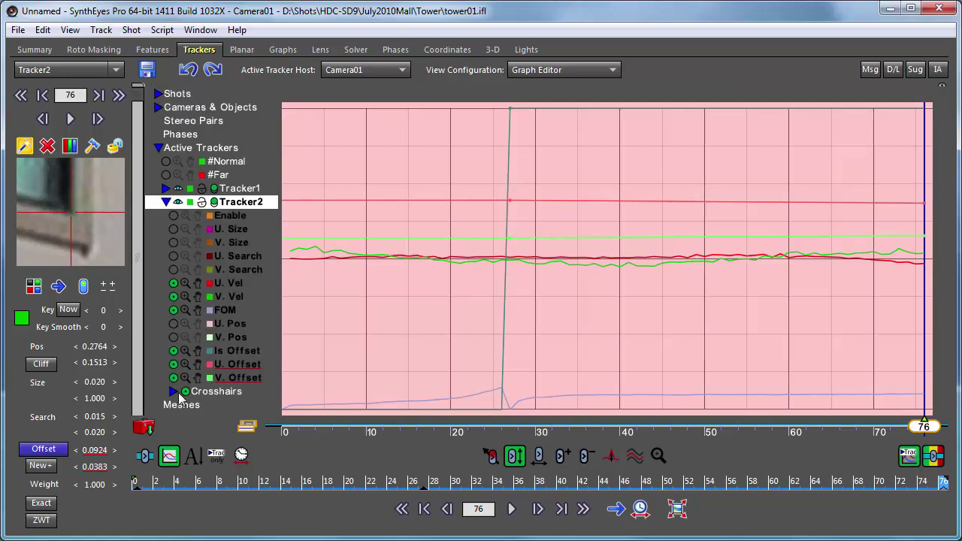
left_click(172, 391)
scroll(217, 357, "down", 2)
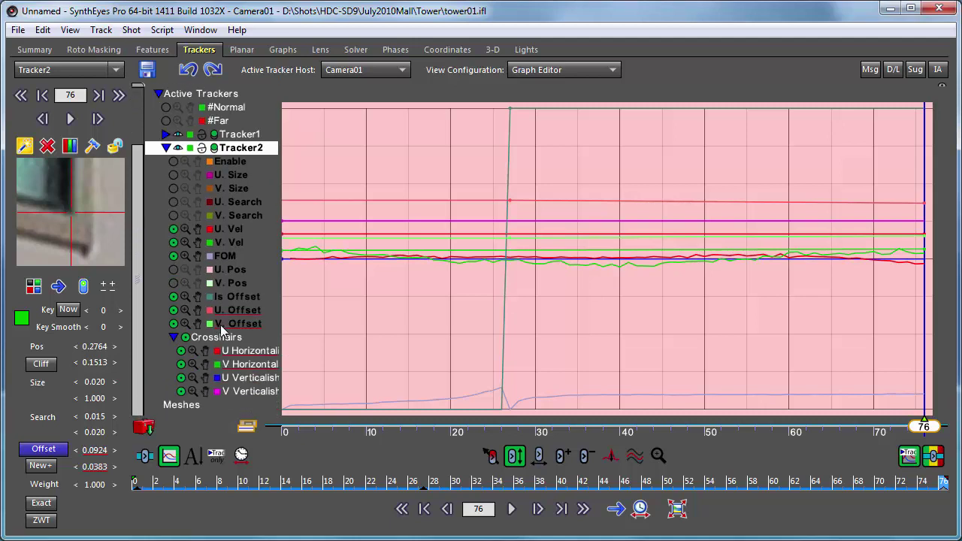